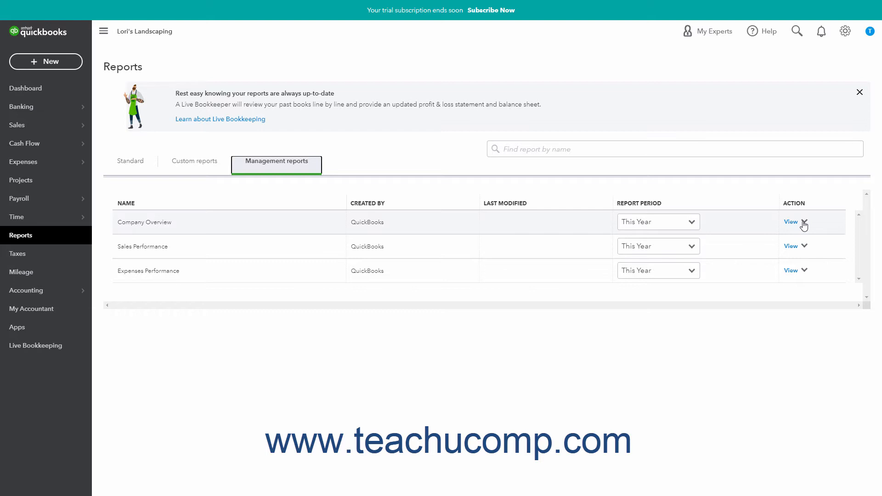
Duplicate the Company Overview management report and open the copy for editing.
left_click(804, 224)
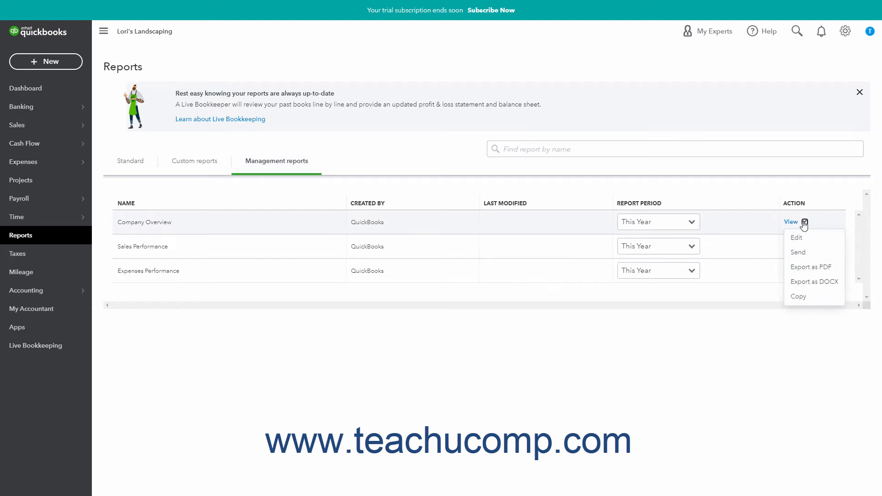
left_click(799, 297)
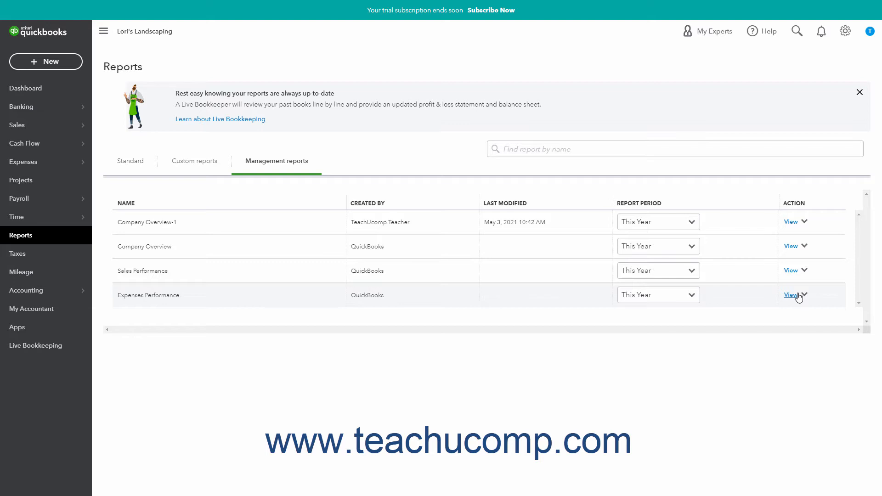
left_click(805, 222)
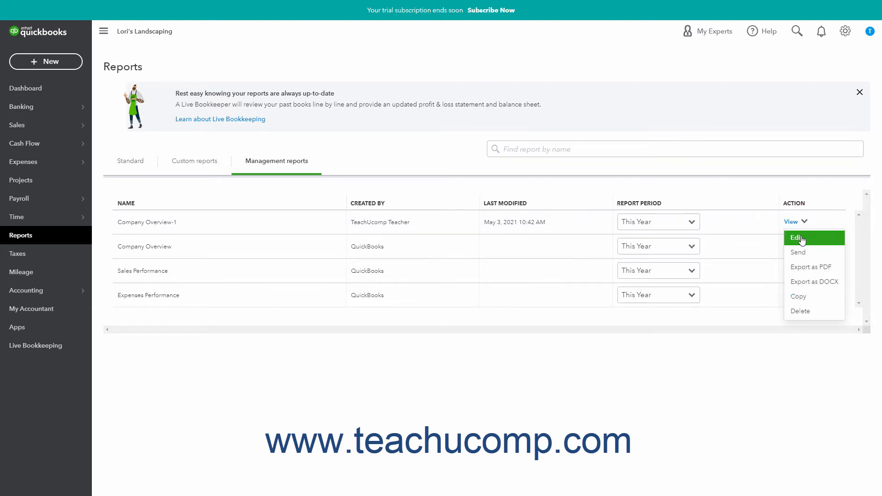
left_click(799, 238)
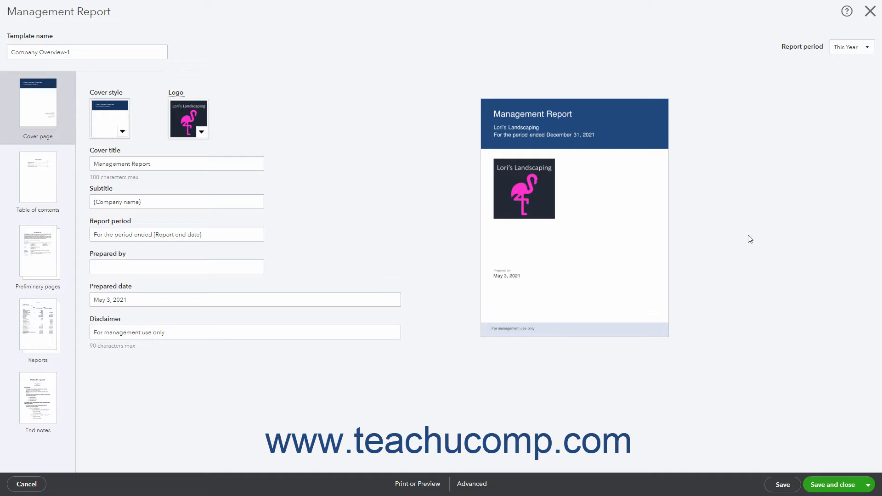
Rename the report template as Custom Overview.
left_click(112, 58)
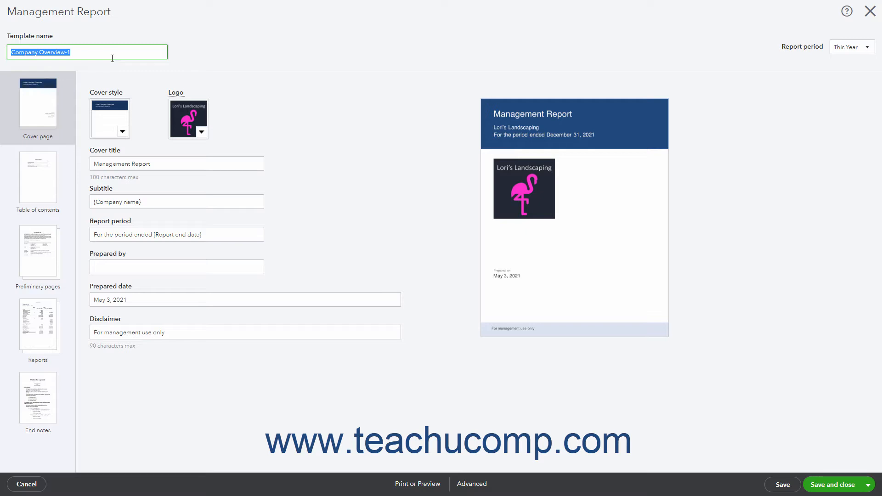
type("Custom Overview")
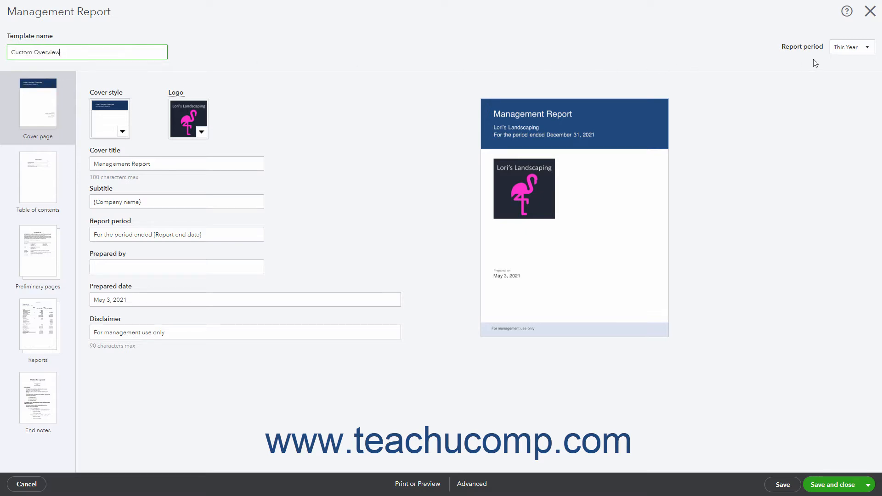
Look over the report period choices and the template's End notes and Reports sections.
left_click(877, 47)
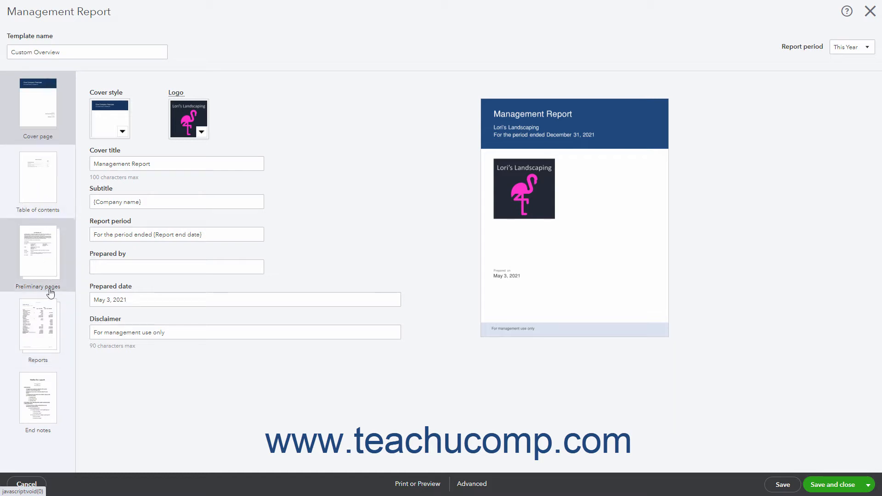
left_click(42, 402)
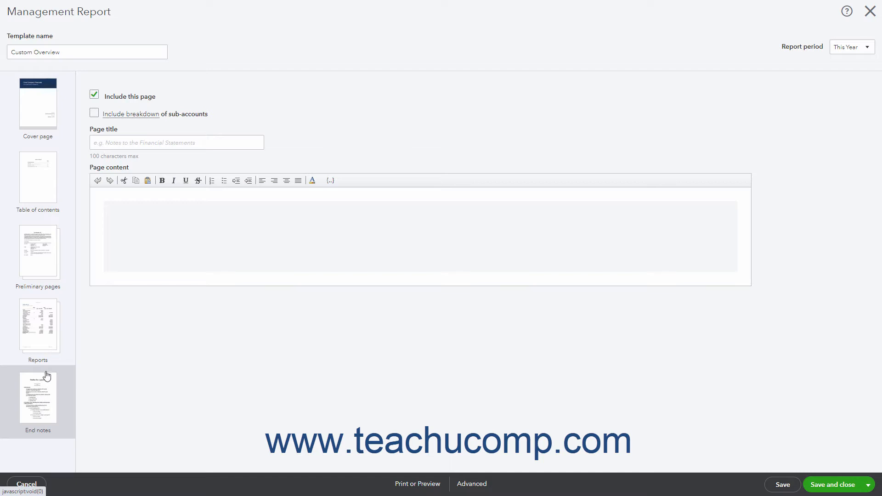
left_click(50, 337)
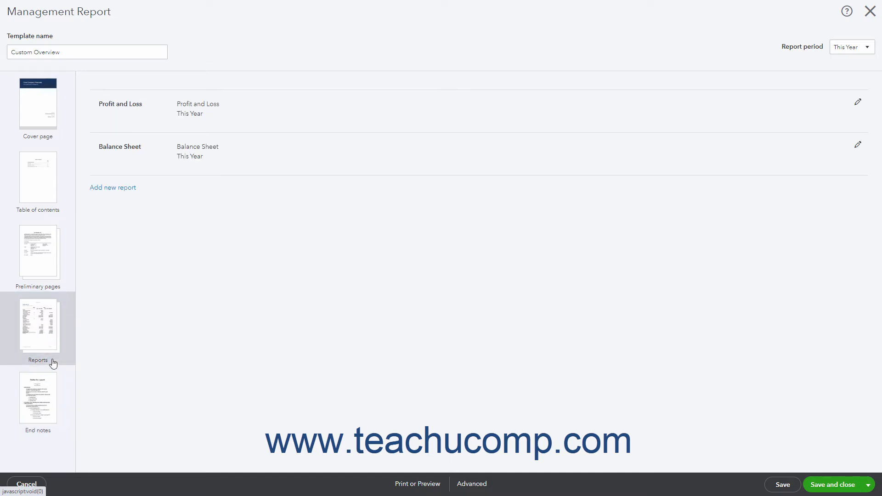
left_click(153, 489)
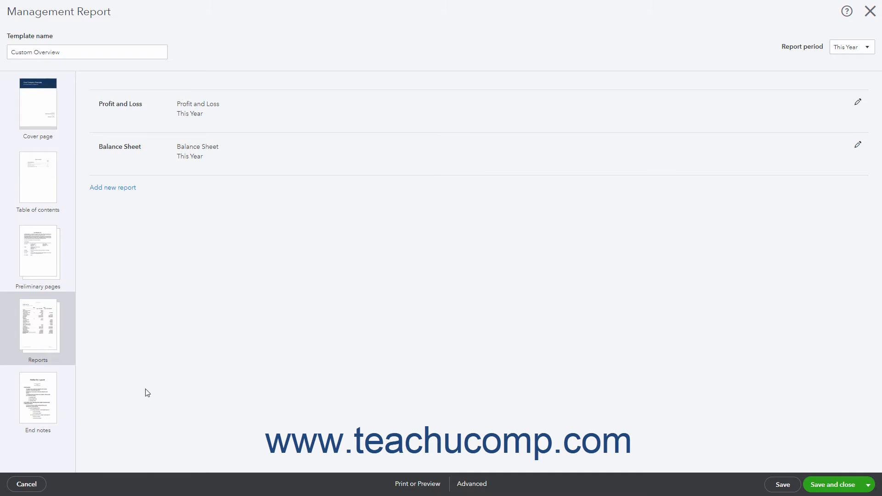
Change the cover page to the centred cover style with the thin blue bar above the logo.
left_click(40, 109)
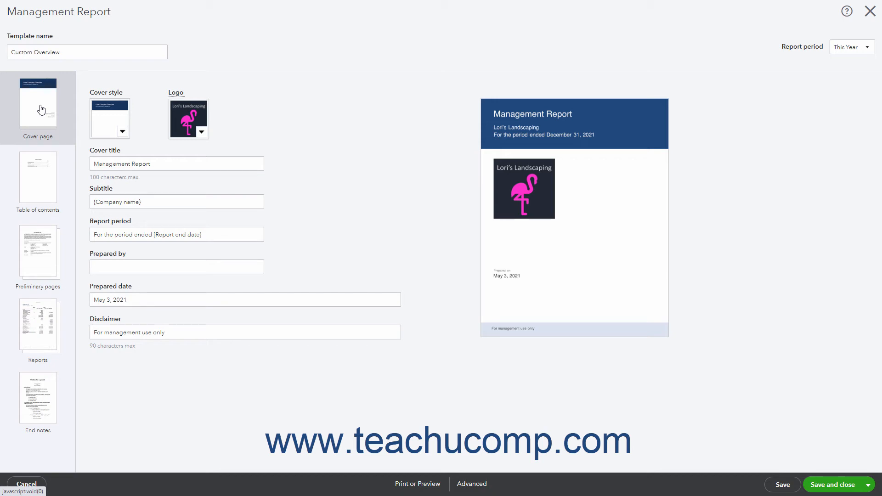
left_click(122, 132)
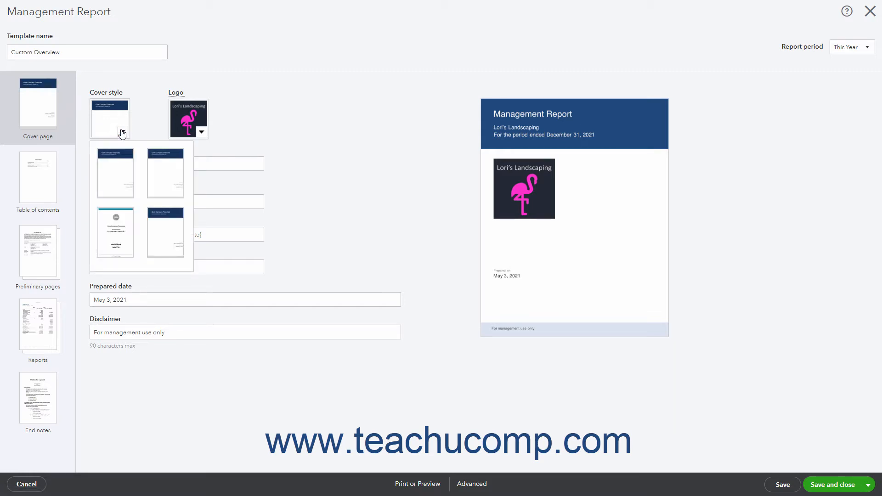
left_click(124, 233)
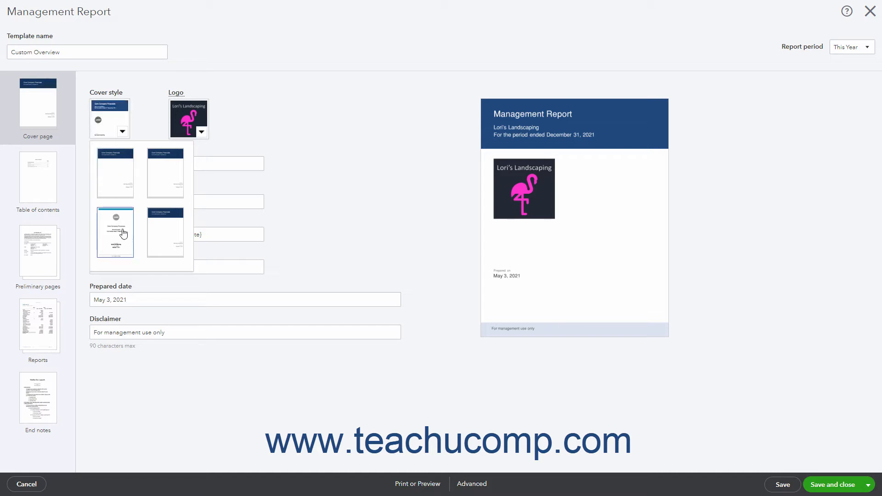
left_click(123, 234)
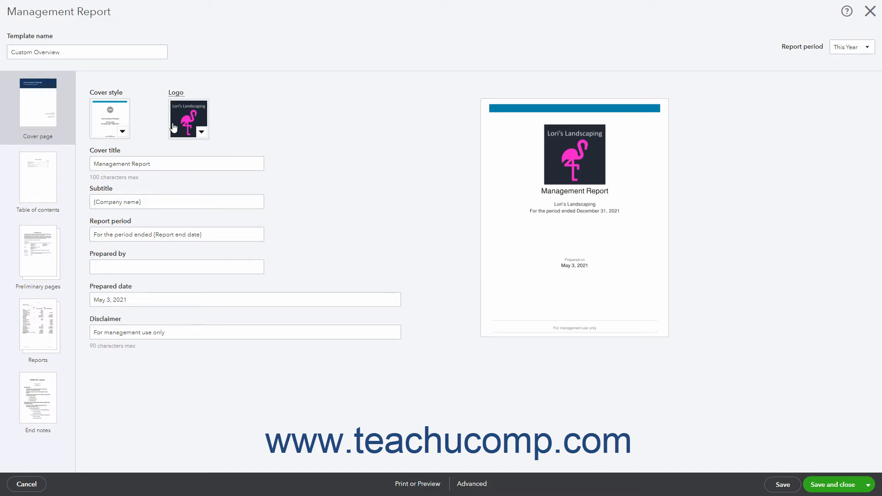
Hide the company logo on the cover page.
left_click(202, 133)
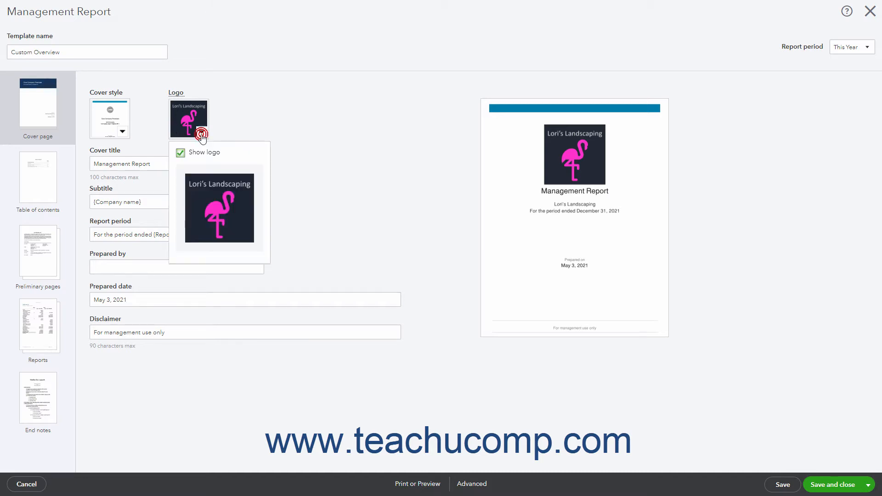
left_click(180, 153)
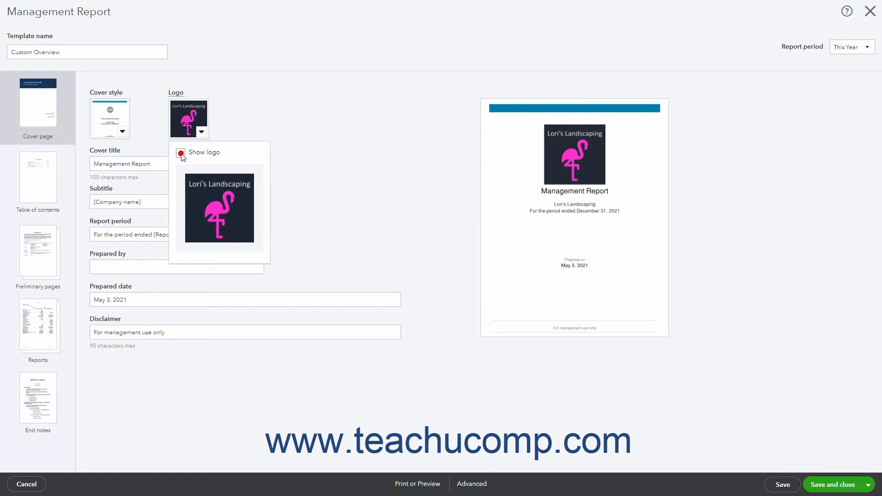
left_click(241, 127)
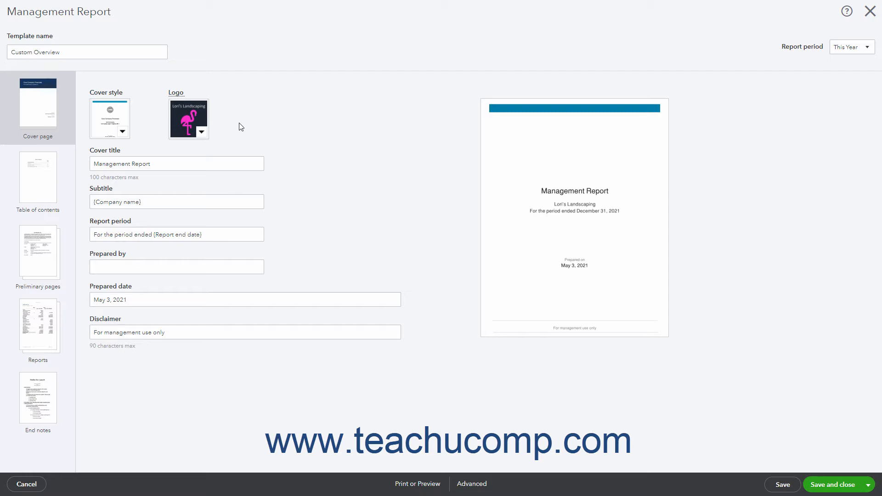
left_click(205, 164)
left_click(184, 208)
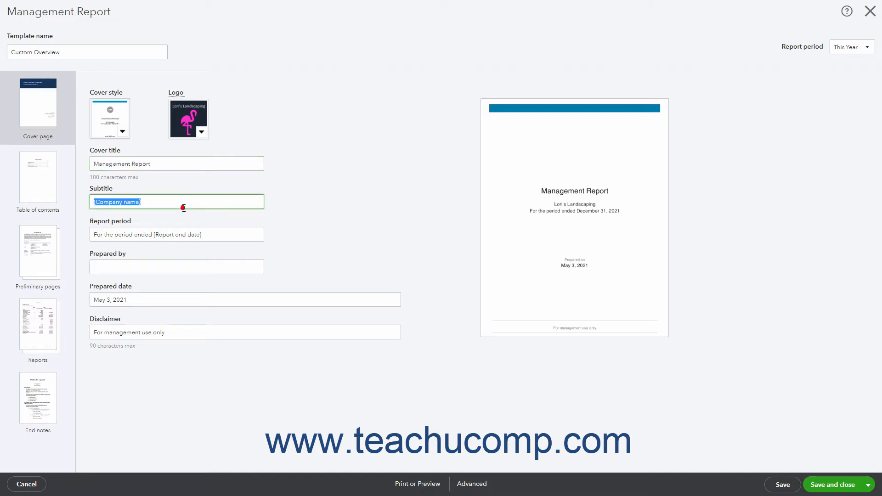
left_click(216, 234)
left_click(181, 270)
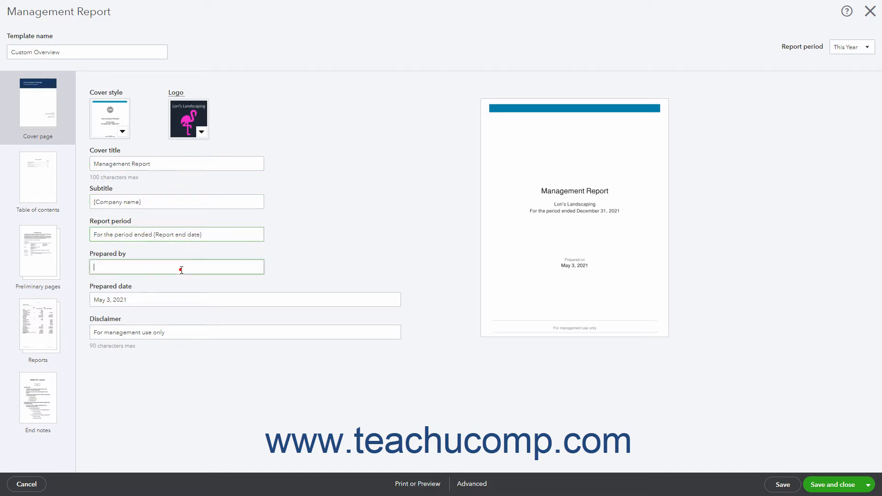
left_click(178, 300)
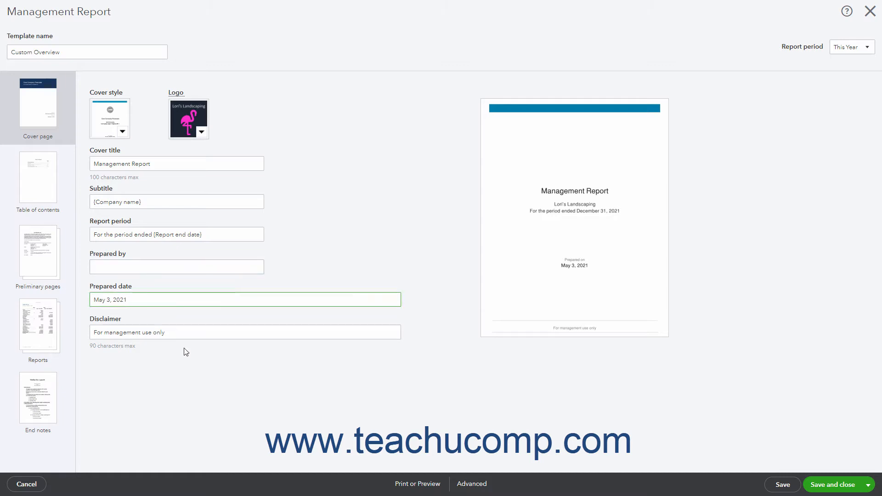
Remove the disclaimer text from the cover page.
left_click(187, 331)
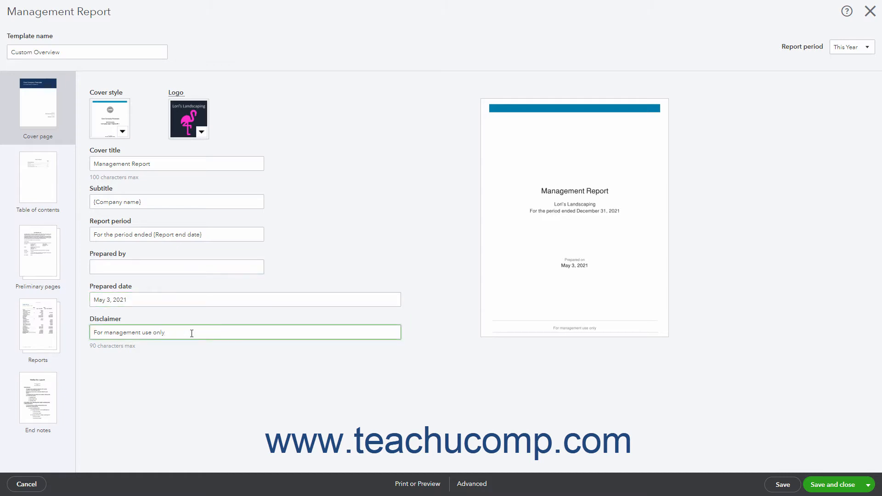
left_click_drag(192, 332, 91, 327)
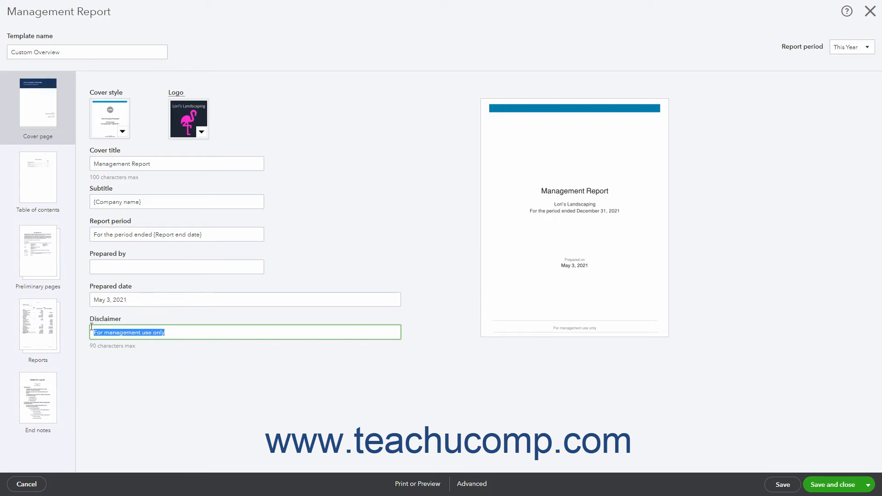
key("BackSpace")
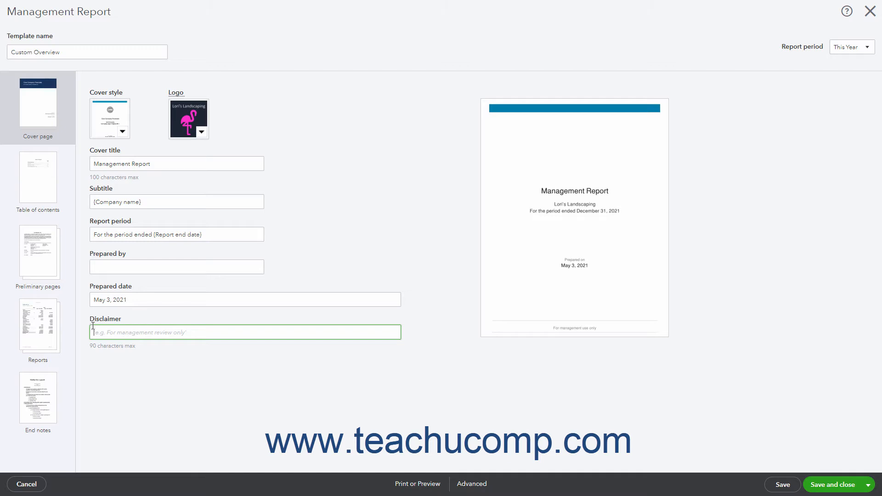
left_click(438, 311)
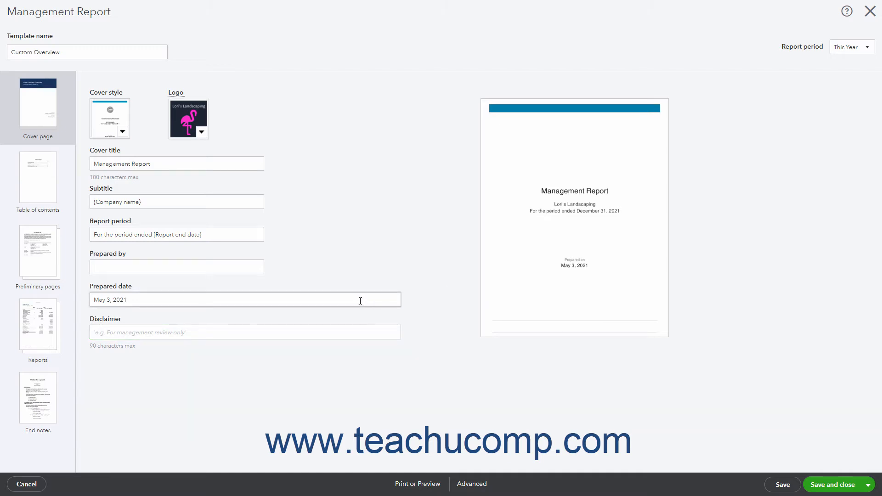
Exclude the table of contents from the report and include it again, keeping its page title.
left_click(57, 182)
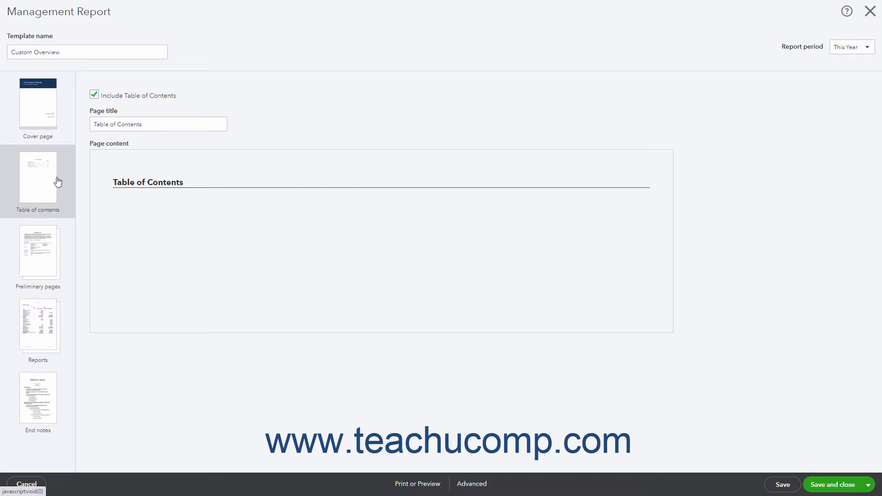
left_click(94, 95)
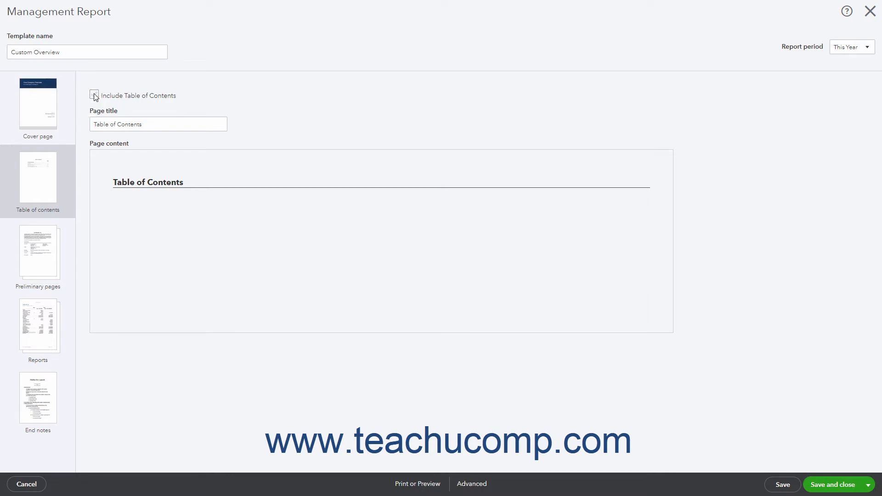
left_click(94, 95)
left_click(154, 123)
triple_click(158, 123)
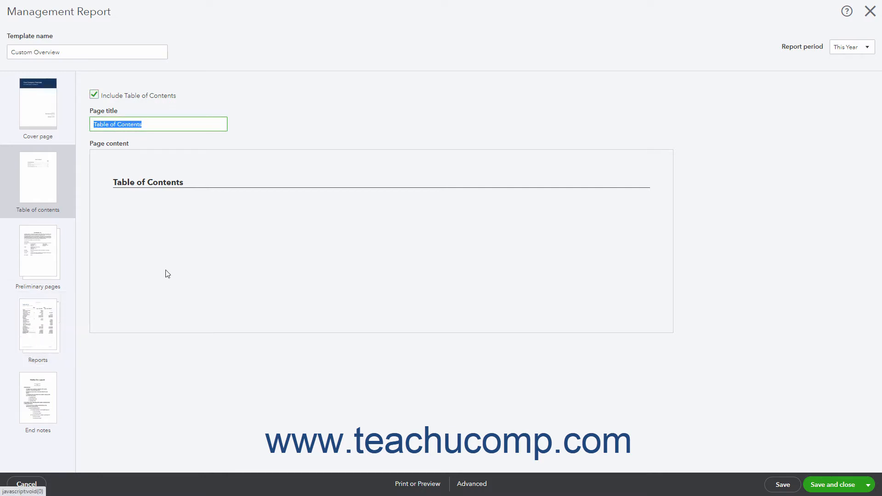
left_click(168, 201)
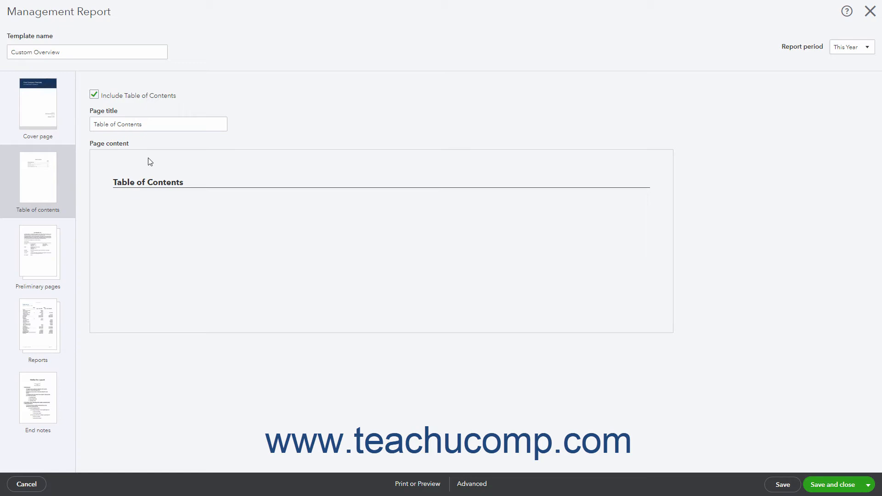
Keep the preliminary page included in the report and title it Comments.
left_click(55, 253)
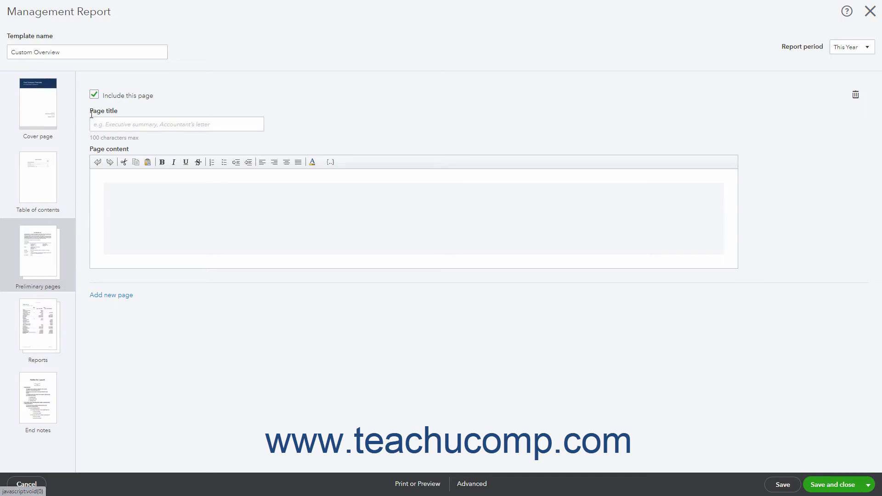
left_click(95, 95)
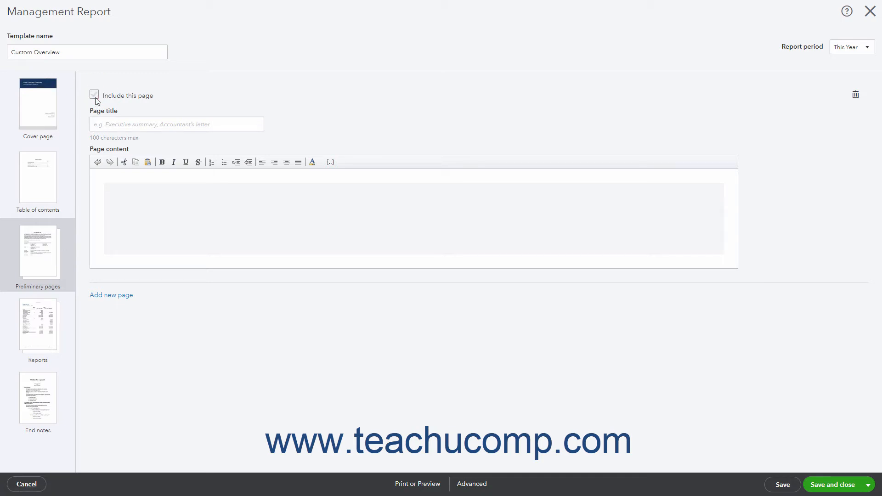
left_click(95, 95)
left_click(114, 126)
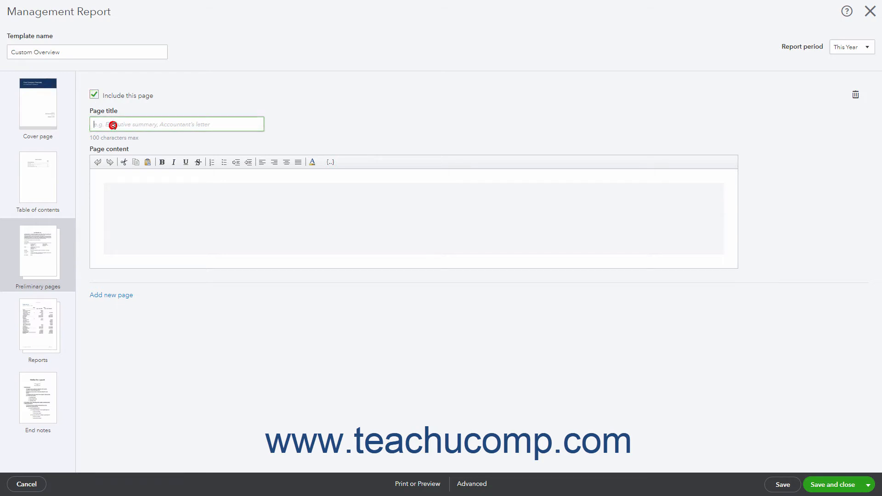
type("Comments")
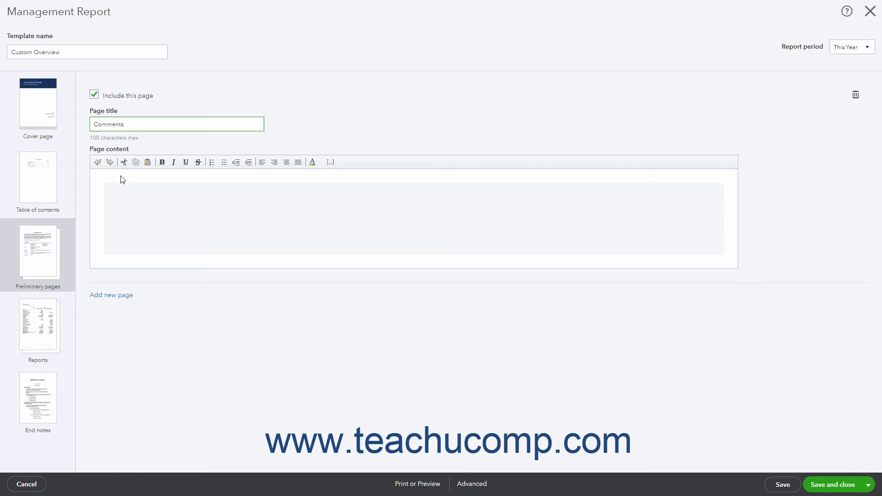
Enter "Some sample content." as the Comments page's content and make the word "sample" bold.
left_click(123, 214)
type("Some sample content.")
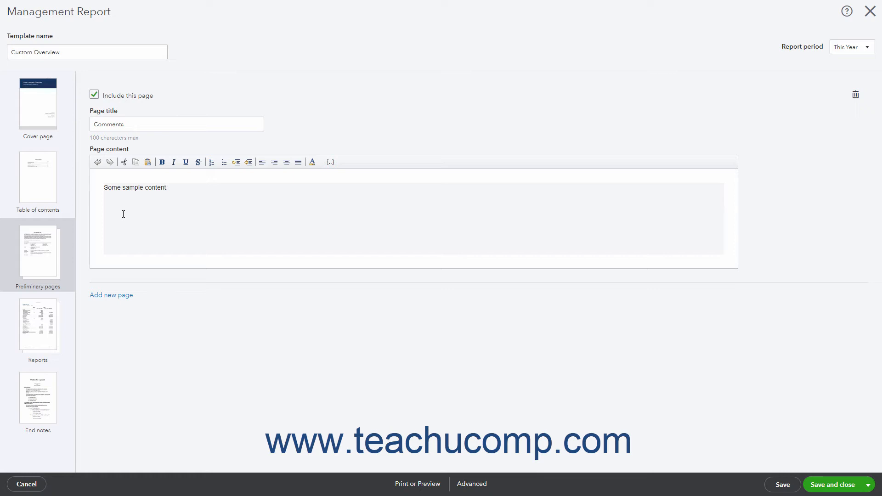
double_click(137, 190)
left_click(162, 162)
left_click(189, 190)
Add a second, blank preliminary page below the Comments page.
left_click(111, 296)
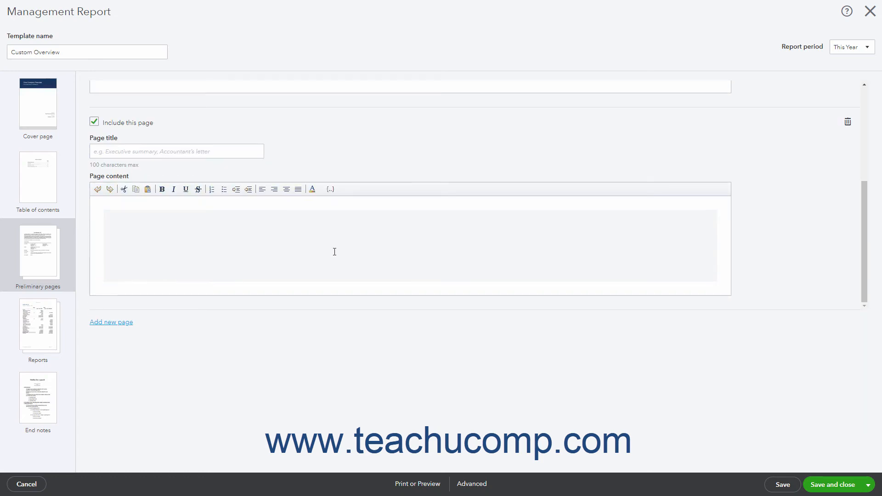
scroll(334, 252, "up", 3)
scroll(334, 252, "down", 2)
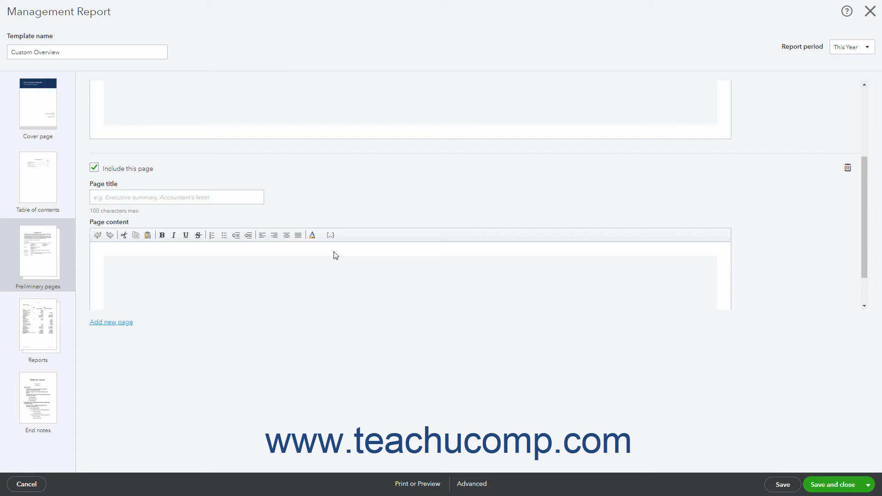
Delete the blank second preliminary page below the Comments page.
left_click(848, 170)
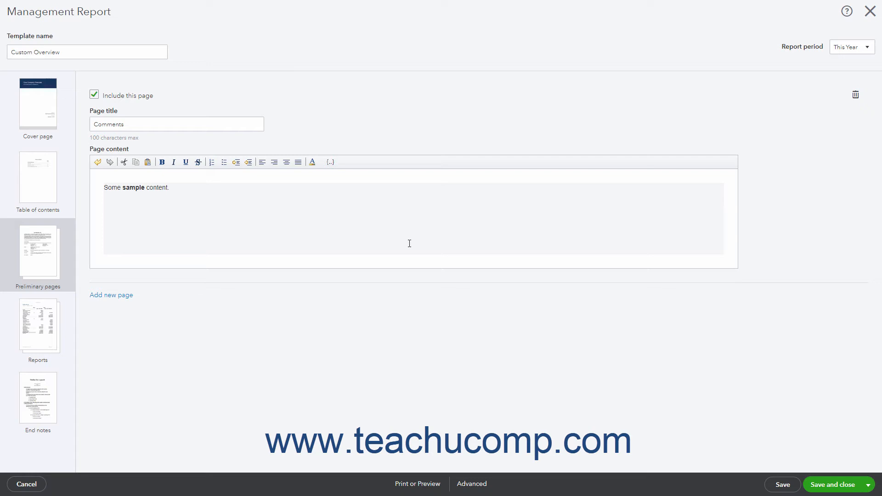
Open the Balance Sheet entry among the included reports for editing and review its title and available period options.
left_click(44, 331)
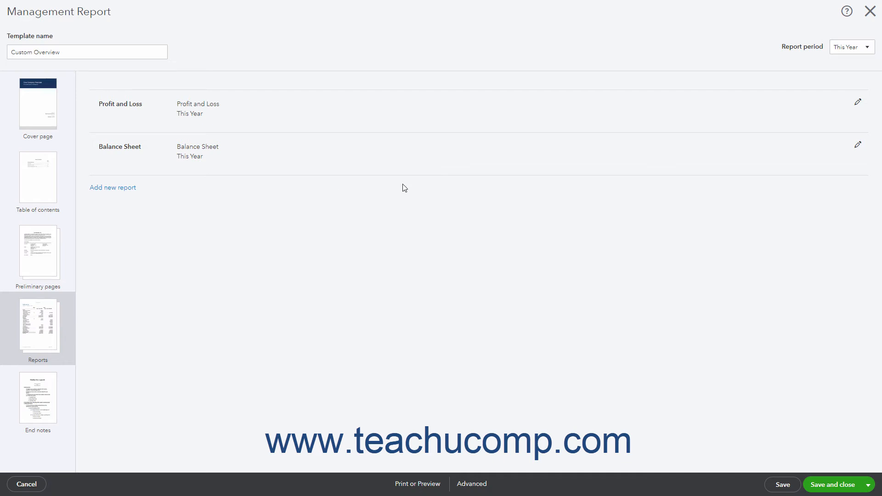
left_click(858, 146)
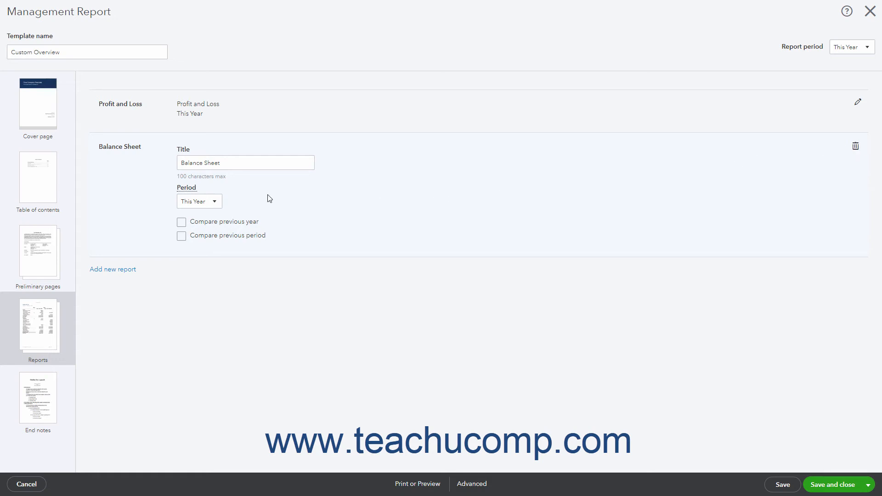
triple_click(228, 163)
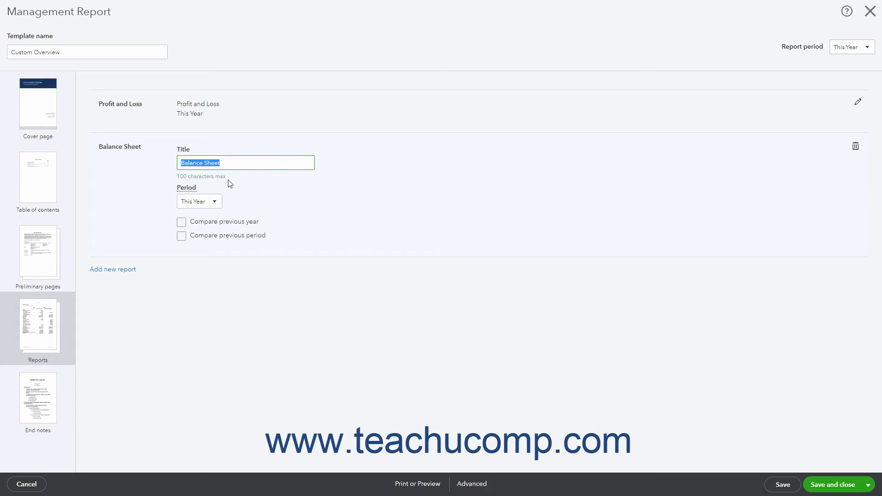
left_click(213, 202)
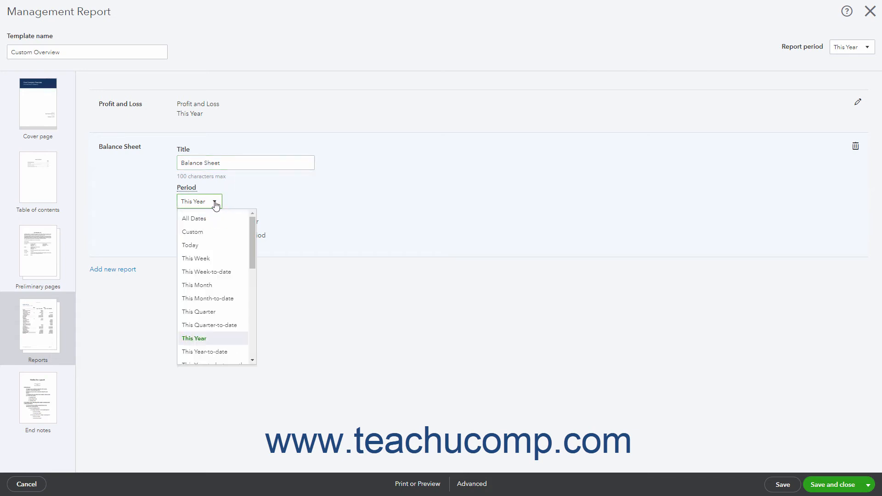
left_click(247, 200)
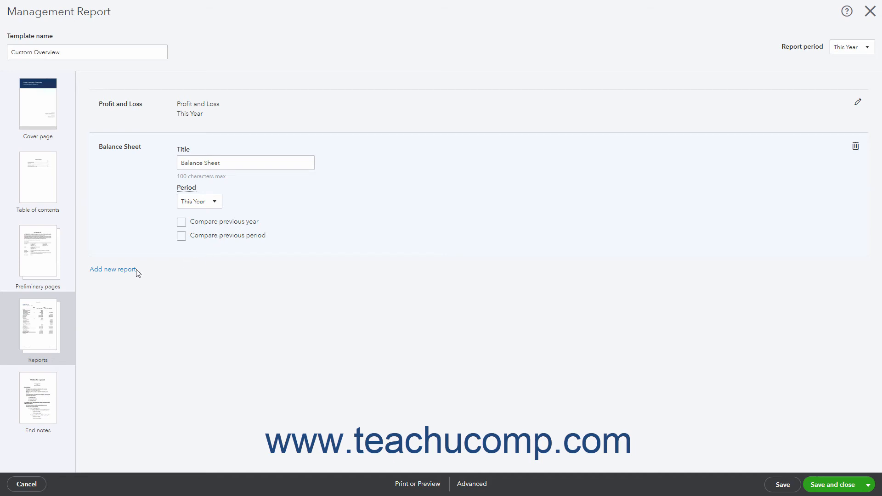
Add the My Custom Report Group:Bad Debts by Customer report to the included reports and set its period to This Year.
left_click(122, 270)
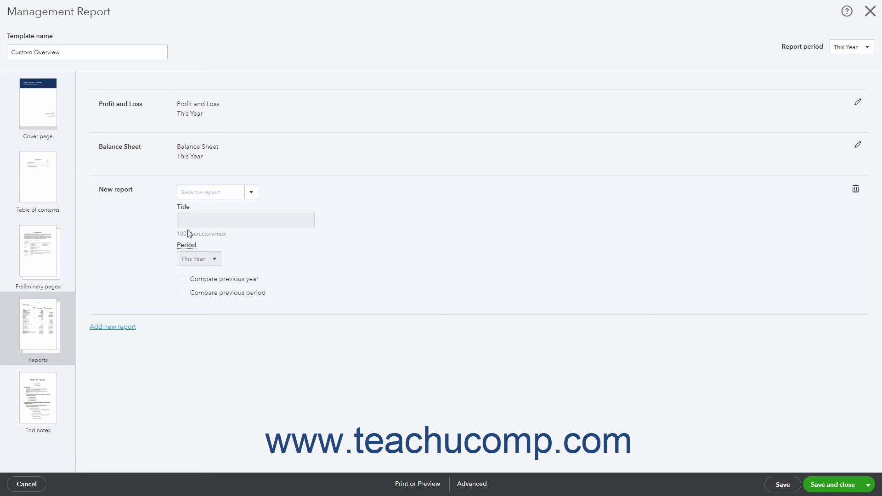
left_click(250, 194)
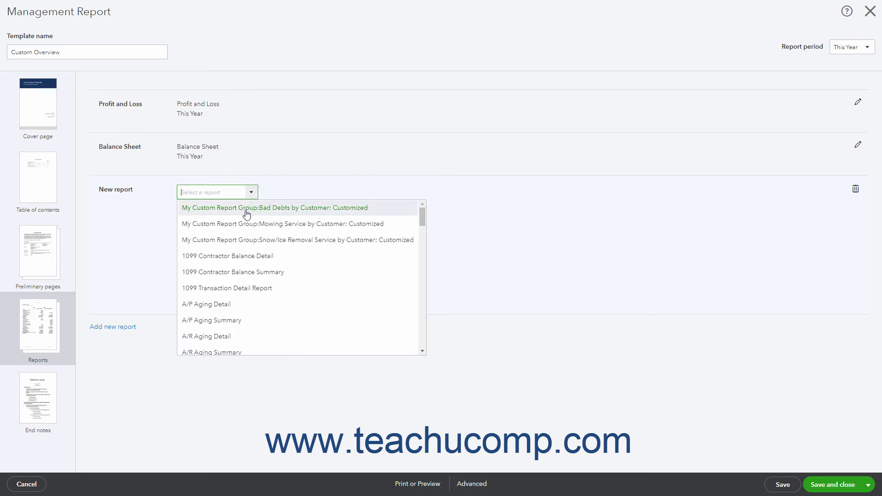
left_click(245, 209)
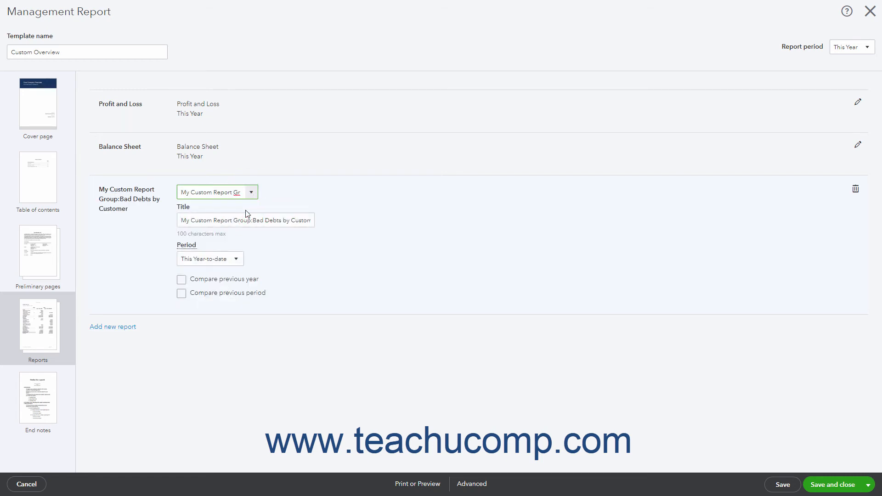
left_click(236, 259)
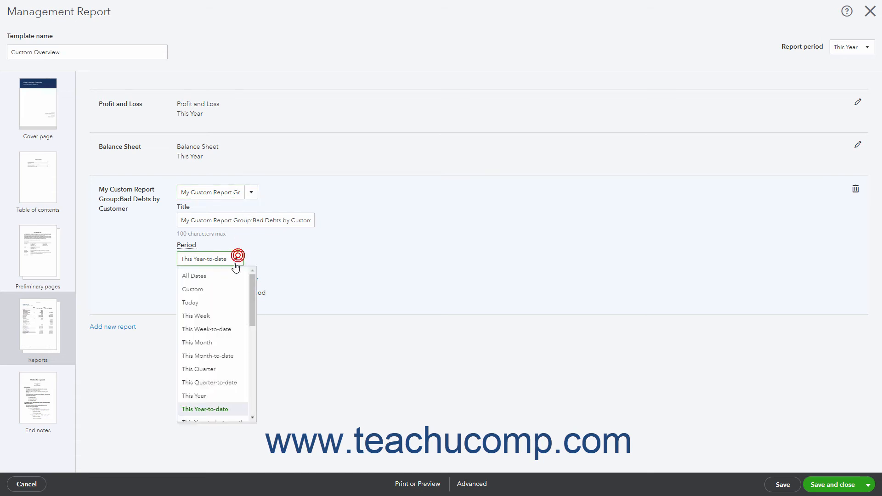
left_click(211, 399)
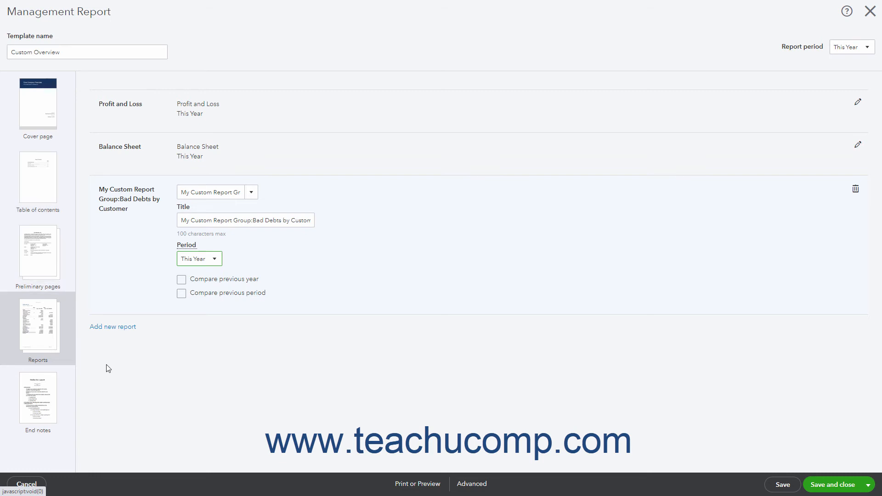
Turn on the breakdown of sub-accounts for the end notes page, leaving its page title blank.
left_click(52, 407)
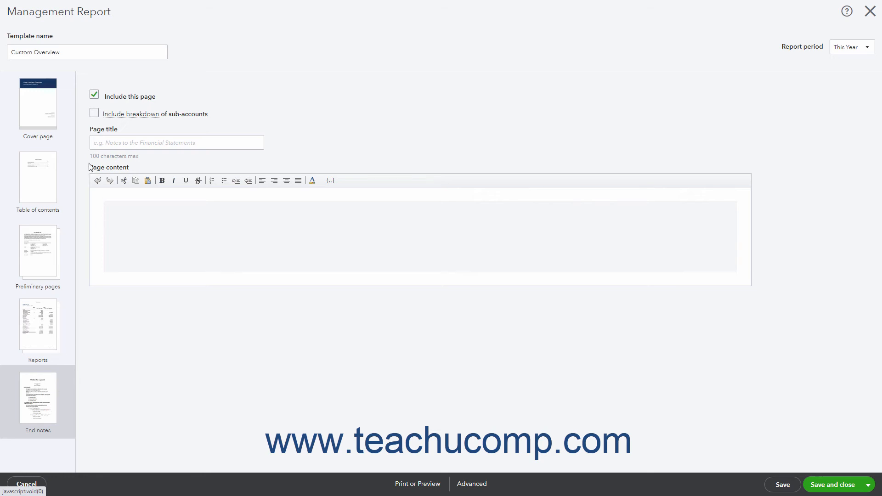
left_click(93, 114)
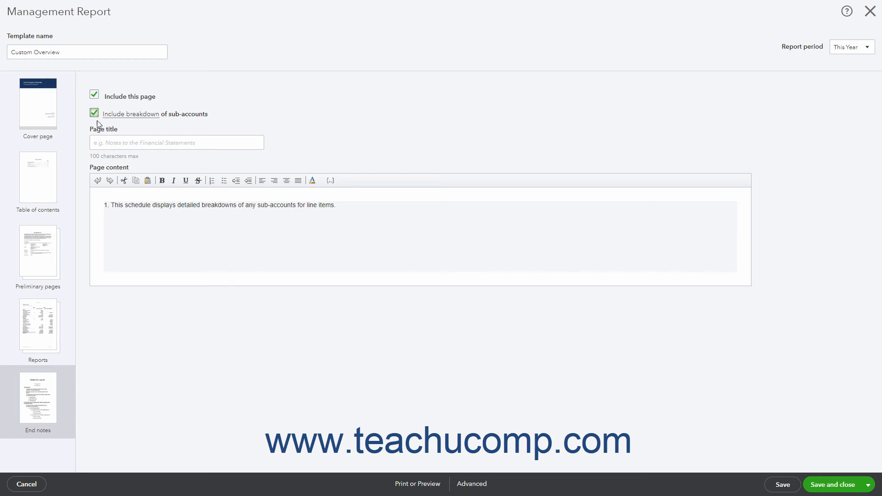
left_click(100, 139)
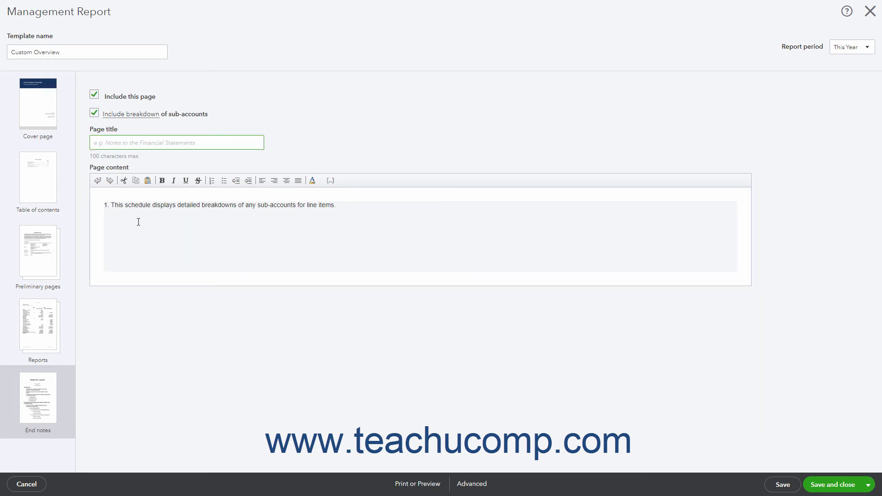
left_click(137, 221)
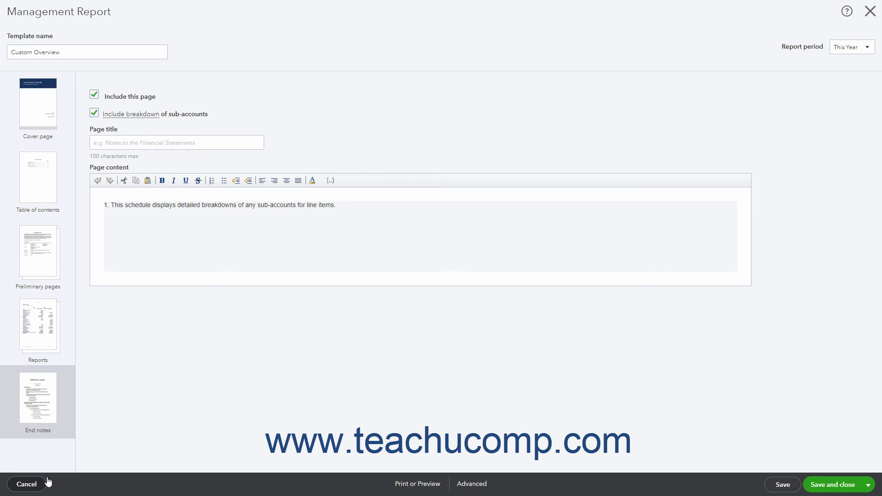
Preview the management report, look through all its pages from cover to end notes, and close the preview.
left_click(408, 485)
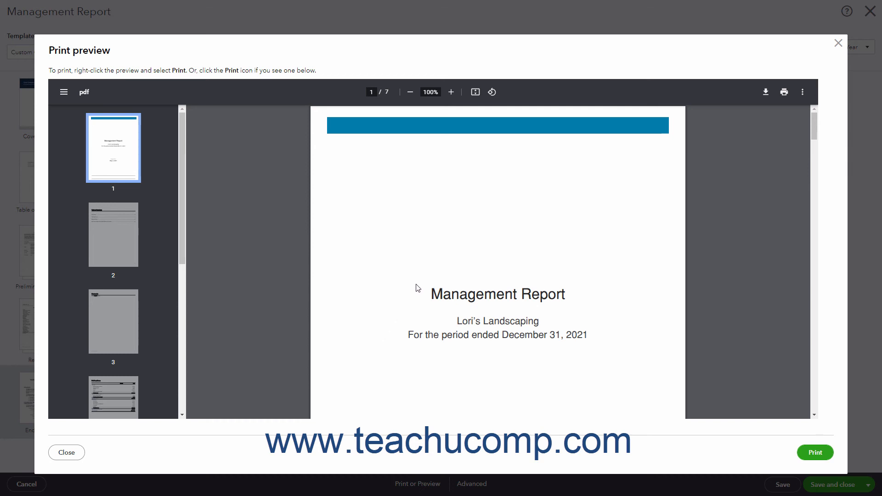
scroll(418, 286, "down", 5)
scroll(418, 286, "down", 15)
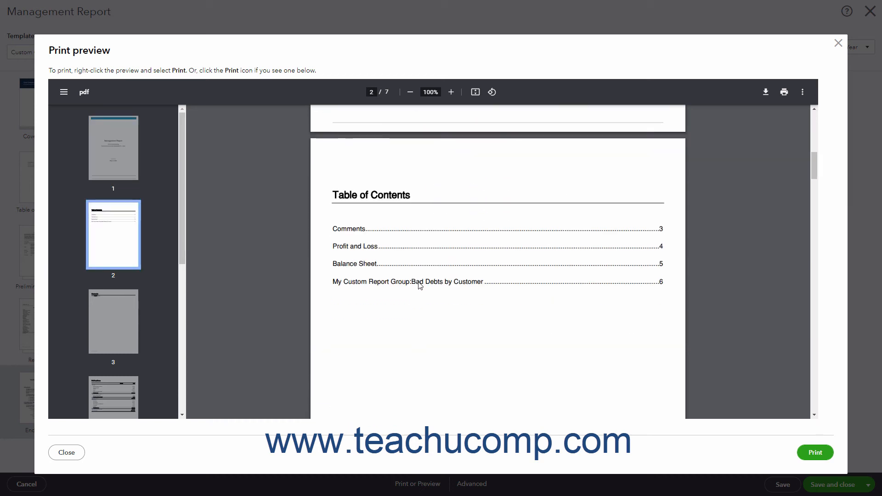
scroll(420, 286, "down", 15)
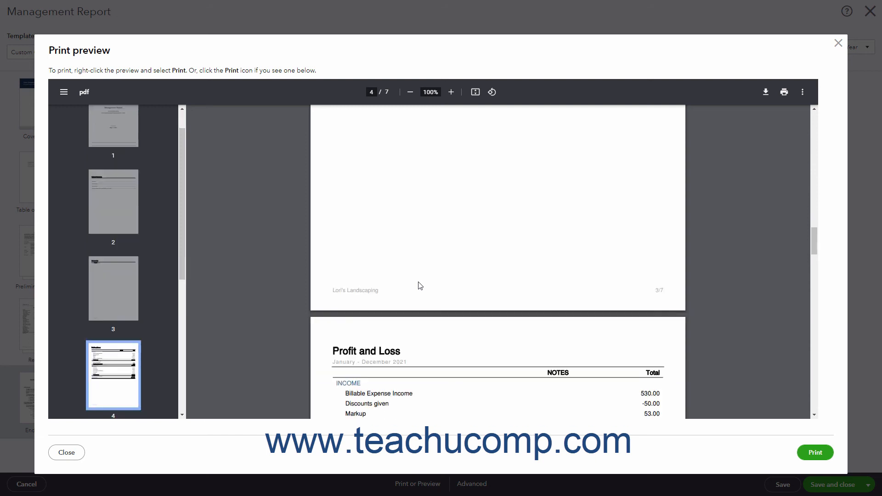
scroll(420, 286, "down", 15)
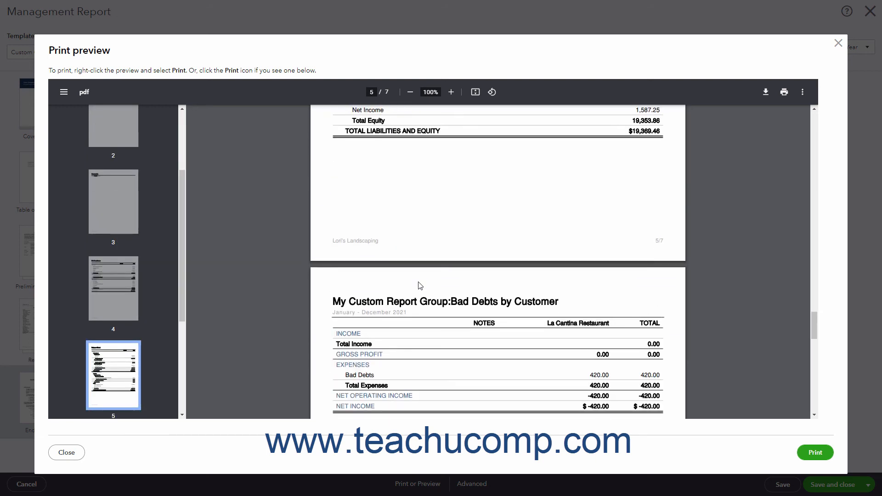
scroll(420, 286, "down", 4)
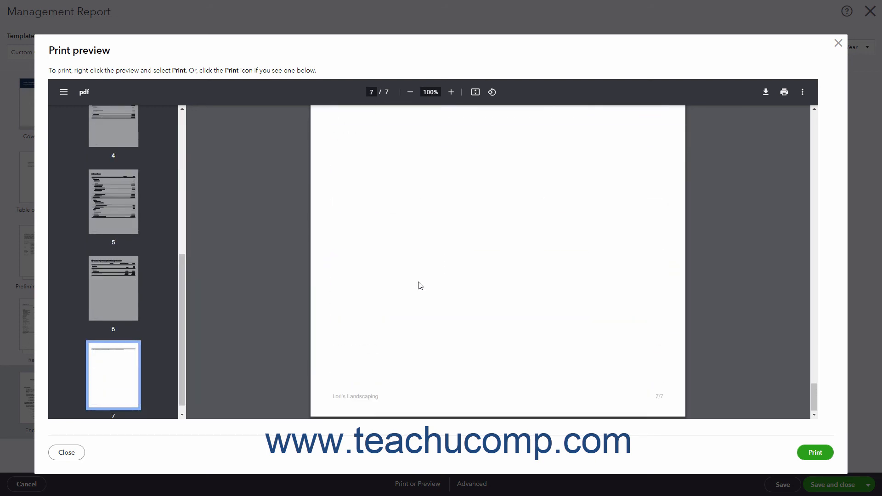
left_click(837, 43)
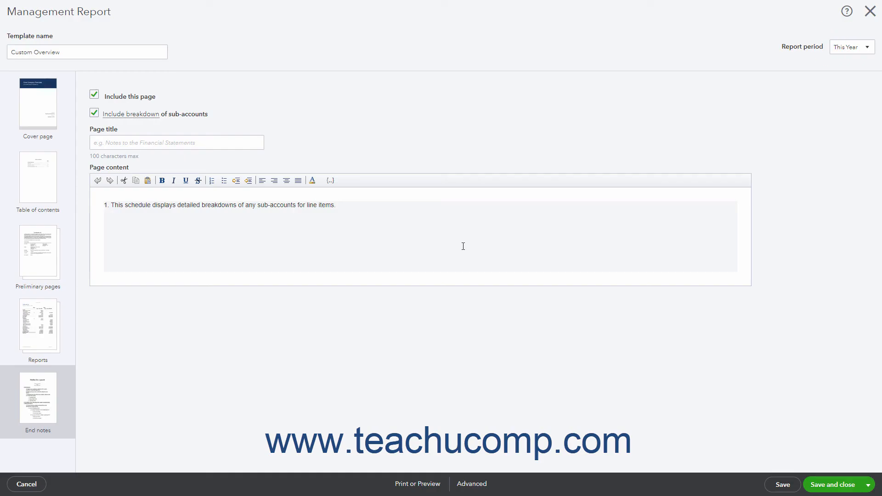
Add the {Report end date} field after {Company name} in the report's footer and apply the advanced settings.
left_click(466, 486)
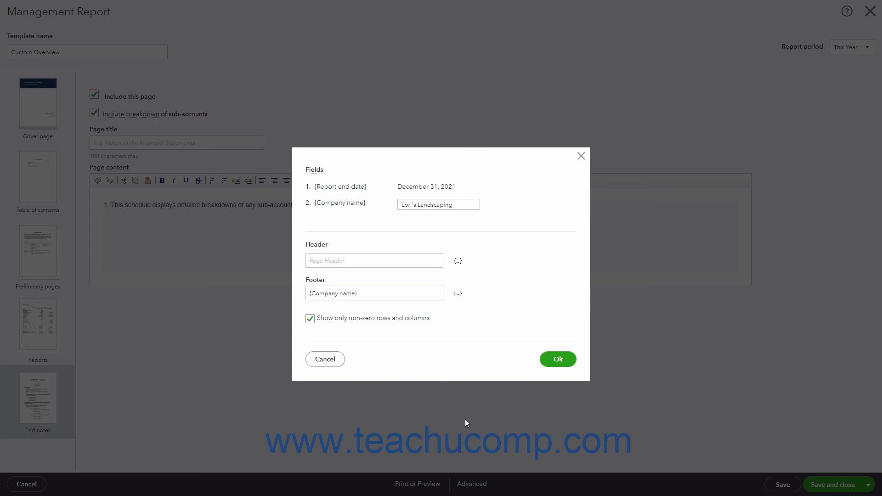
triple_click(454, 205)
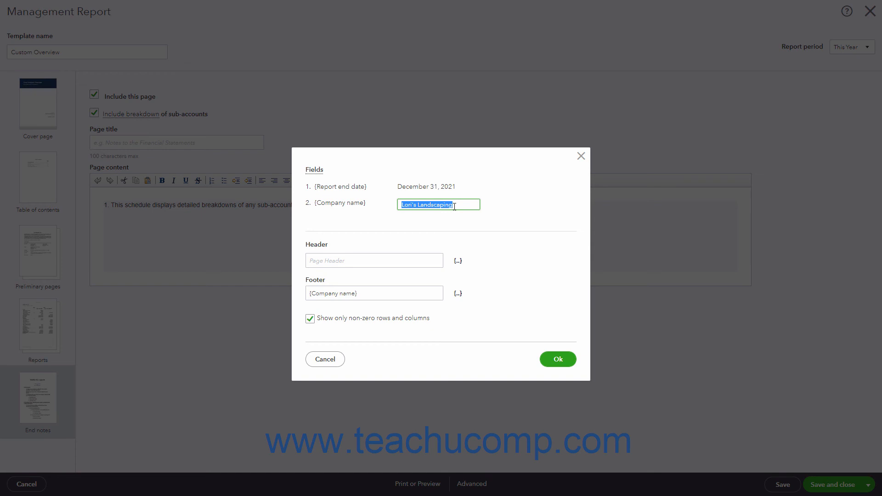
left_click(385, 256)
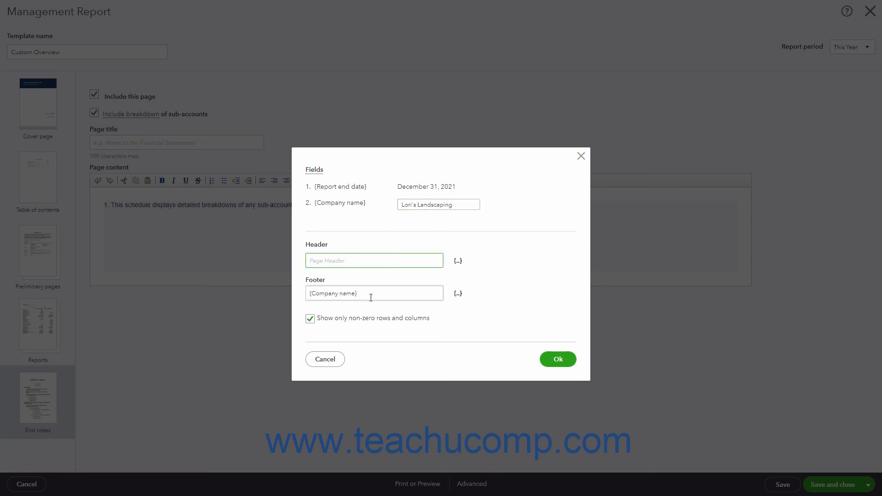
left_click(371, 297)
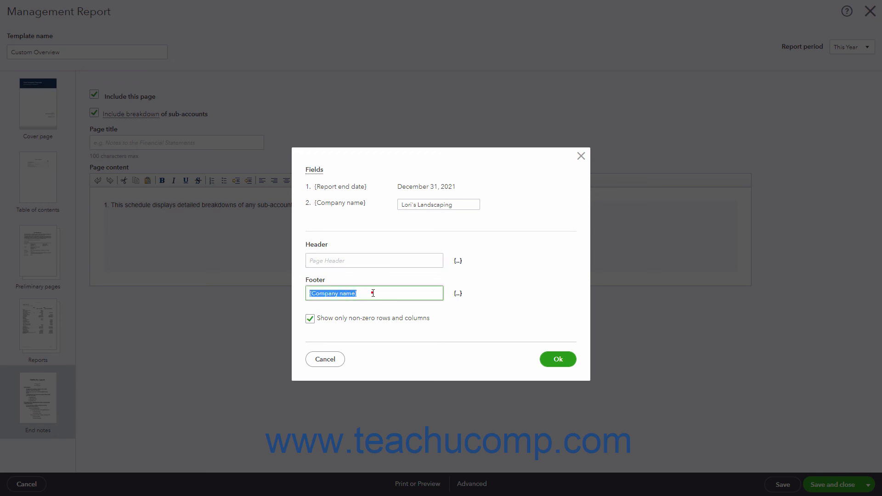
left_click(373, 293)
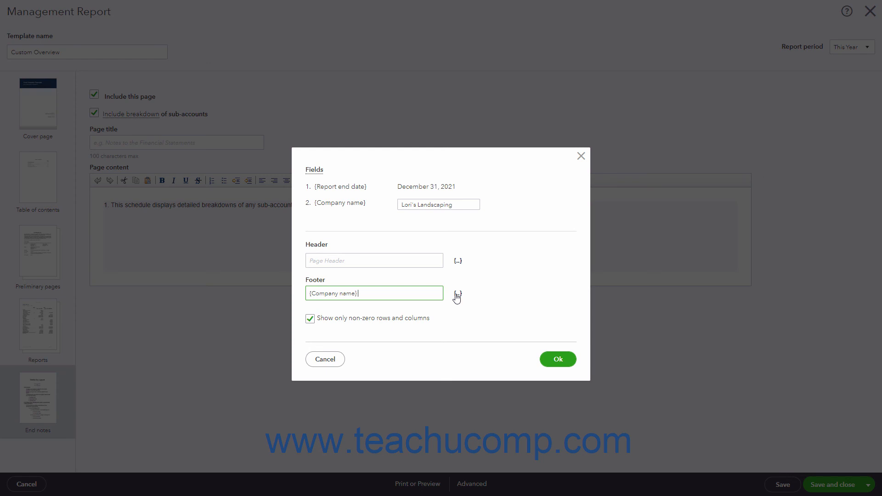
left_click(458, 294)
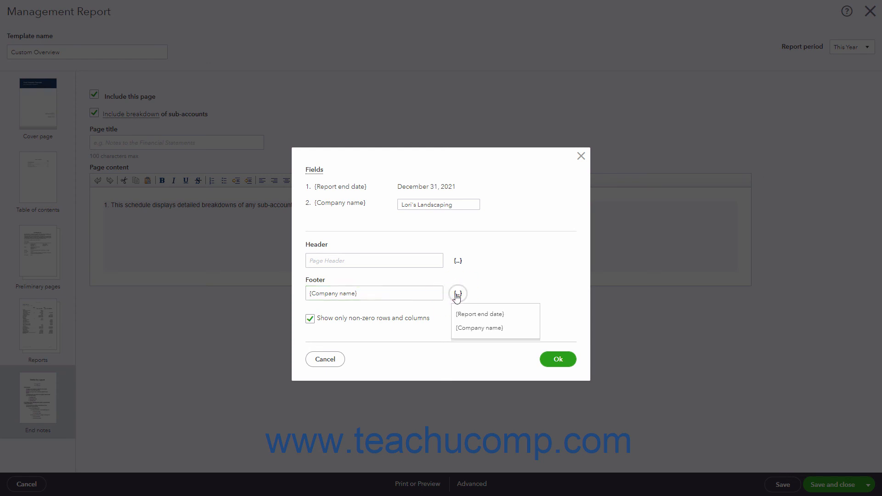
left_click(469, 314)
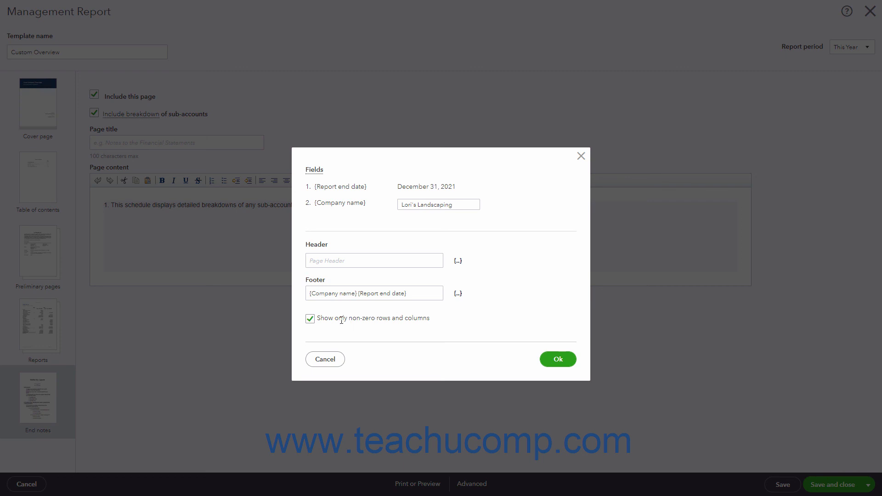
left_click(409, 299)
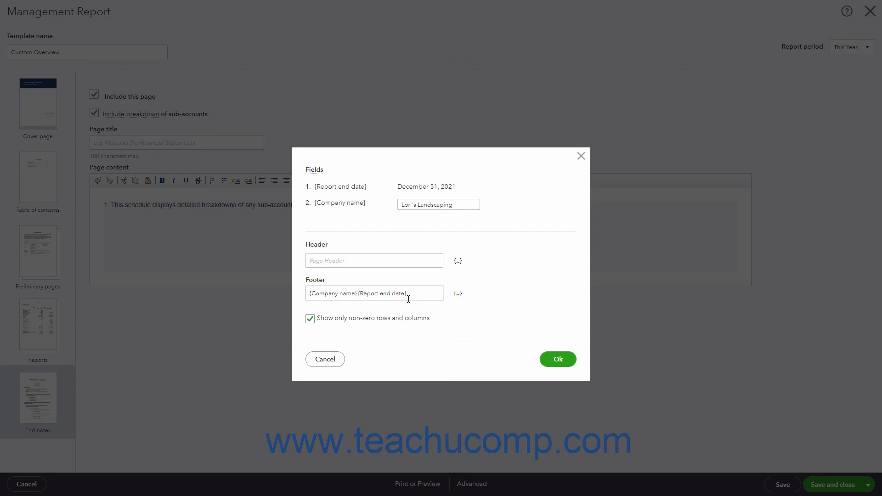
left_click(555, 366)
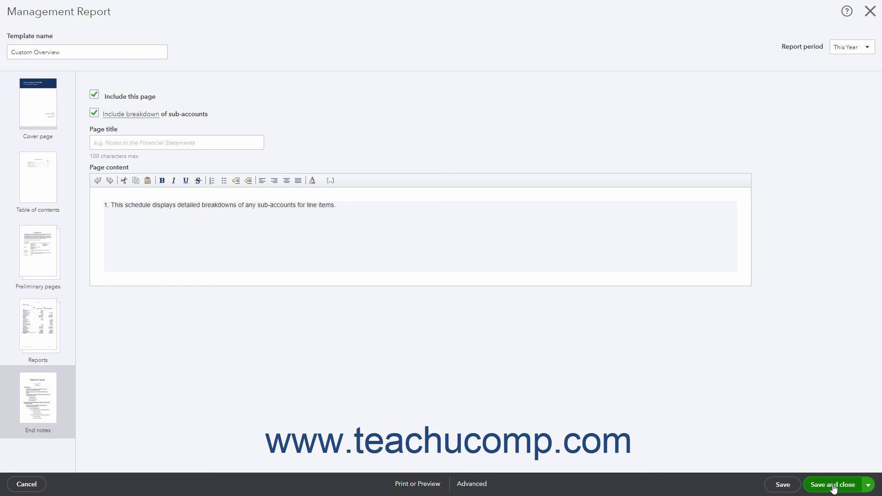
Save the customized management report and close it.
left_click(868, 487)
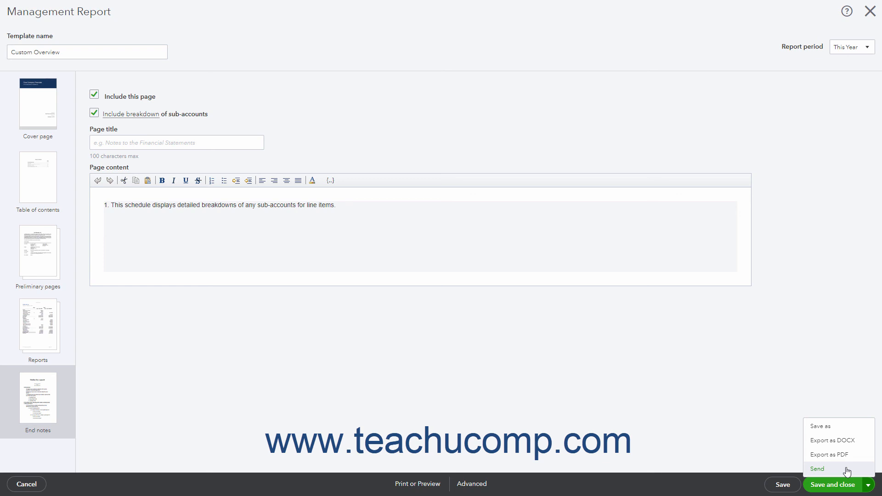
left_click(848, 487)
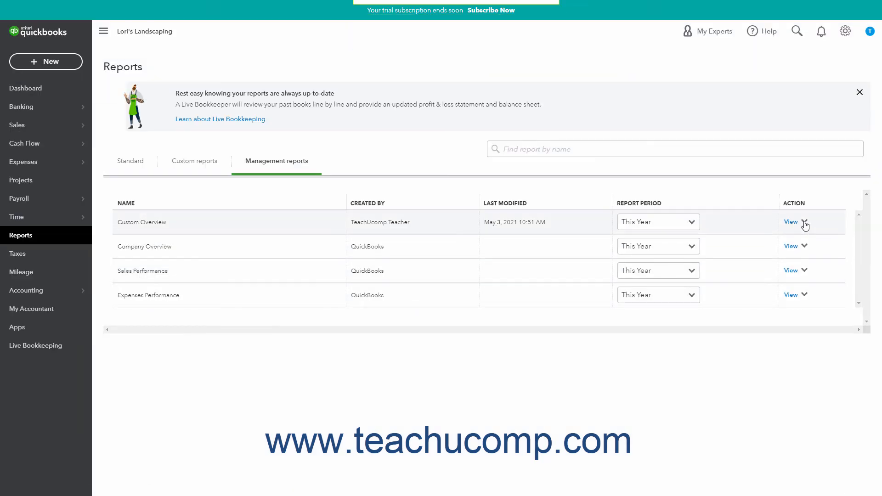
left_click(805, 222)
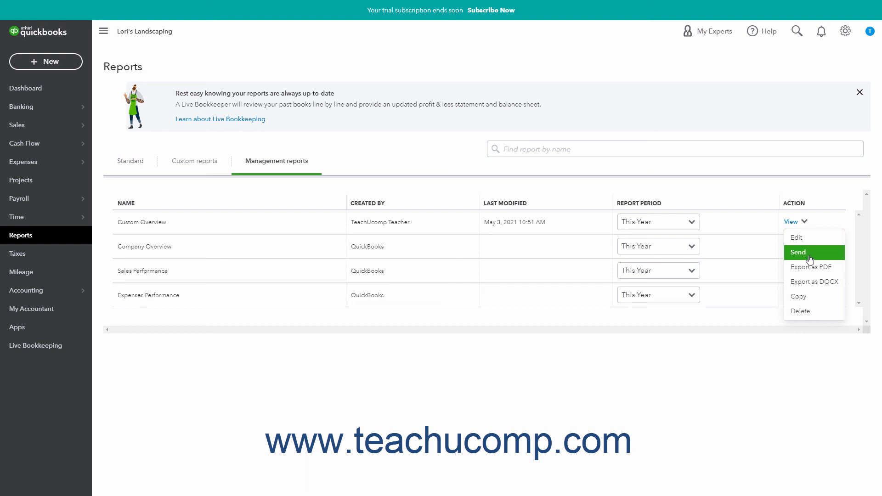
left_click(769, 361)
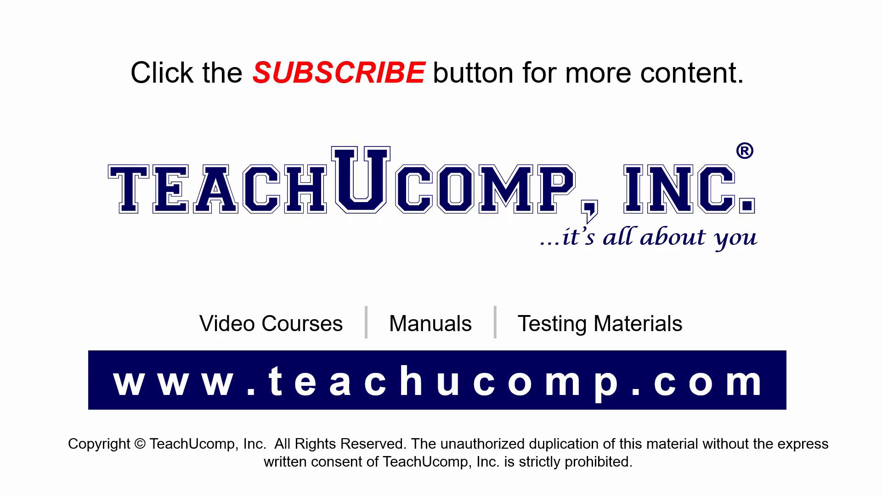